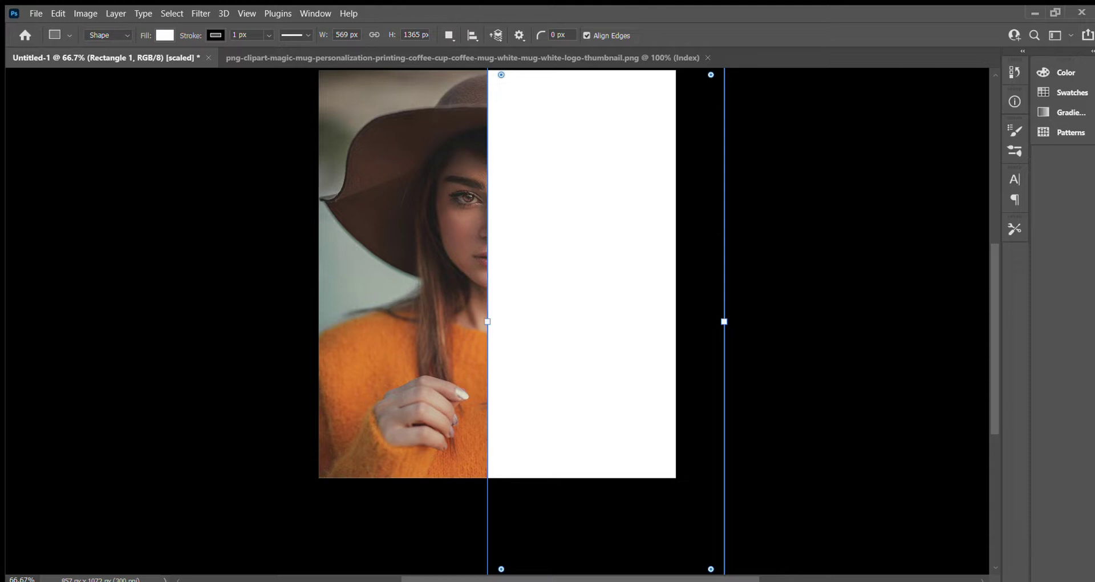
# Step: Finish the white rectangle over the right part of the photo and shift it slightly to the right
pyautogui.press('Return')
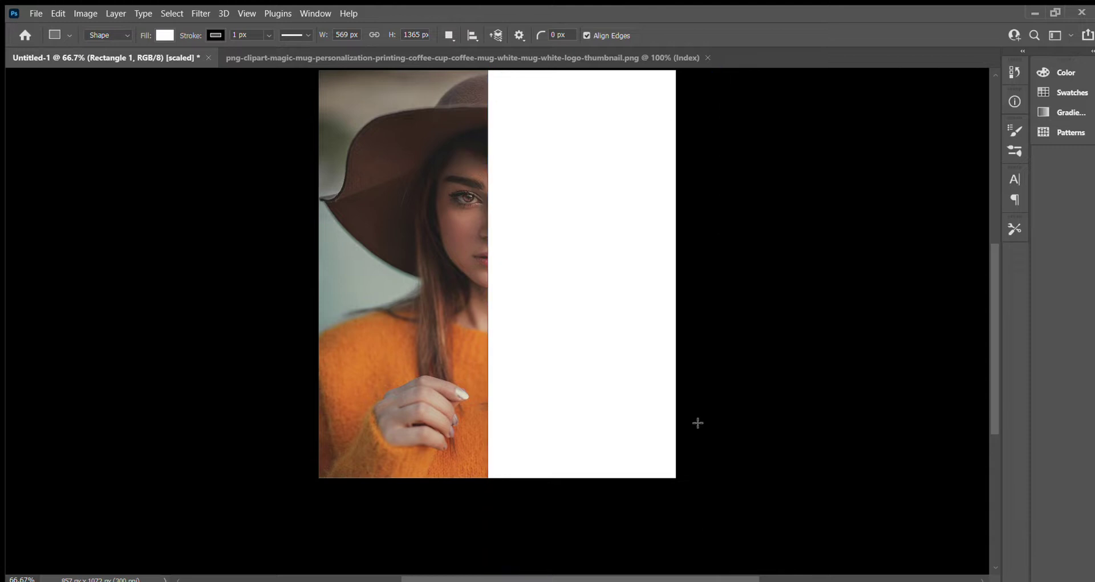
pyautogui.click(13, 69)
pyautogui.moveTo(528, 225); pyautogui.dragTo(541, 225)
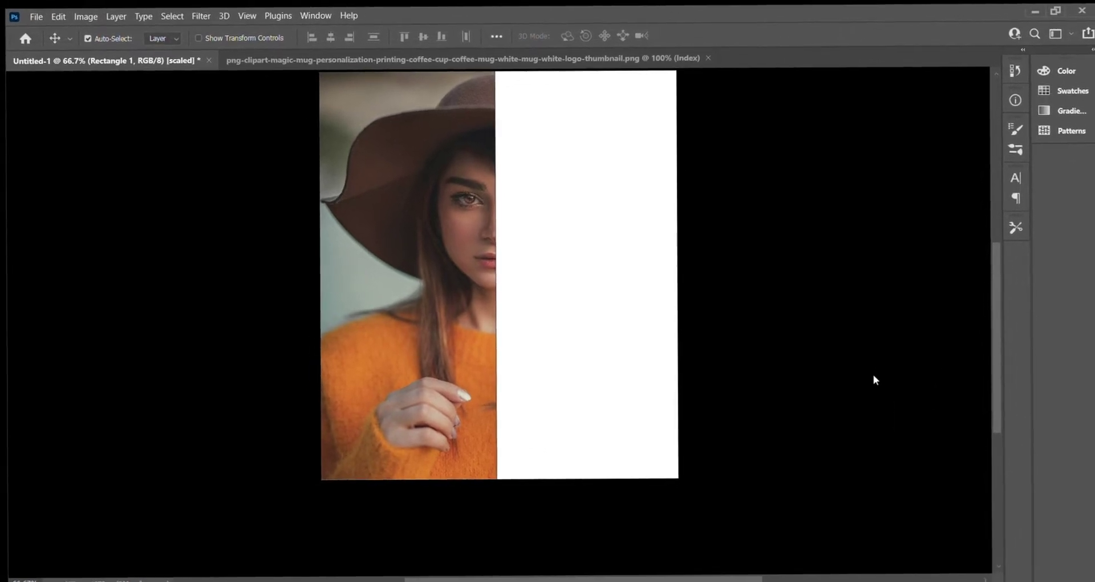
pyautogui.click(690, 218)
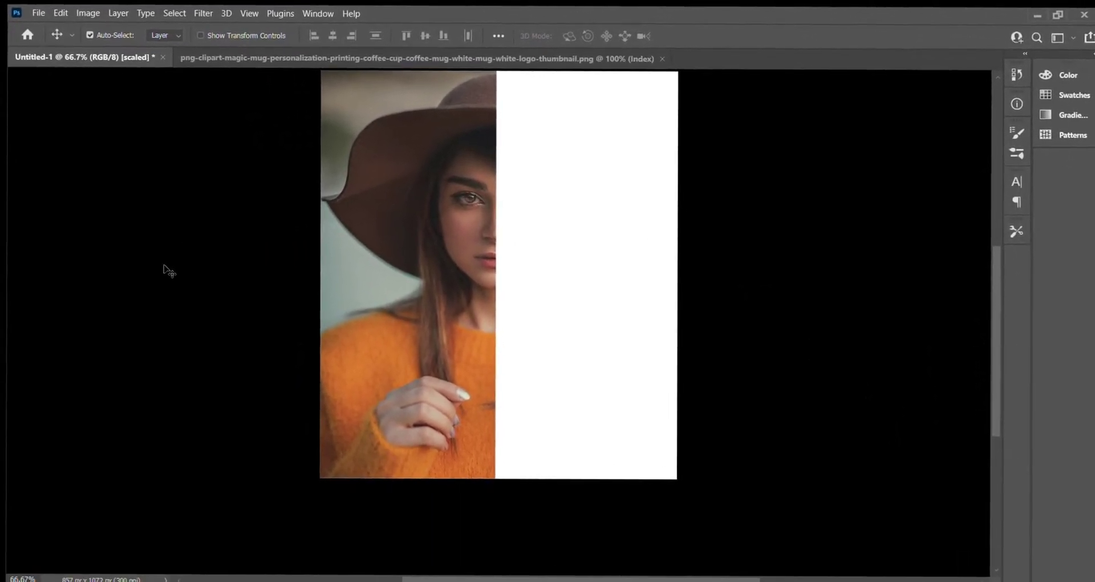
# Step: Add white Khand Bold 16 pt text over the photo reading WORK, HARD, DREAM, BIG on four separate lines
pyautogui.click(9, 369)
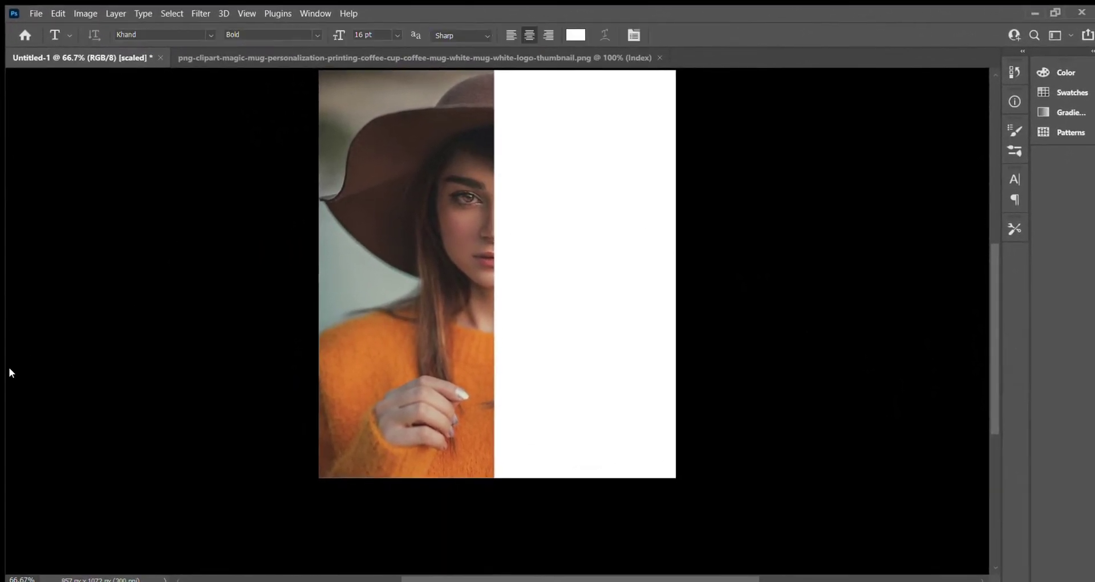
pyautogui.click(342, 242)
pyautogui.write('WORK')
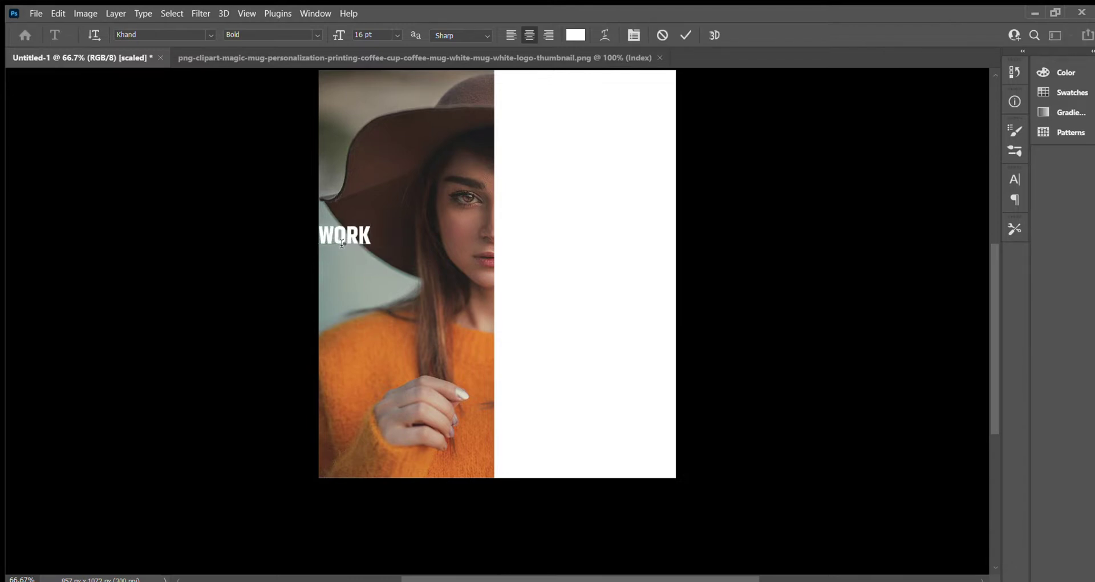
pyautogui.press('Return')
pyautogui.write('HARD')
pyautogui.press('Return')
pyautogui.write('DREAM')
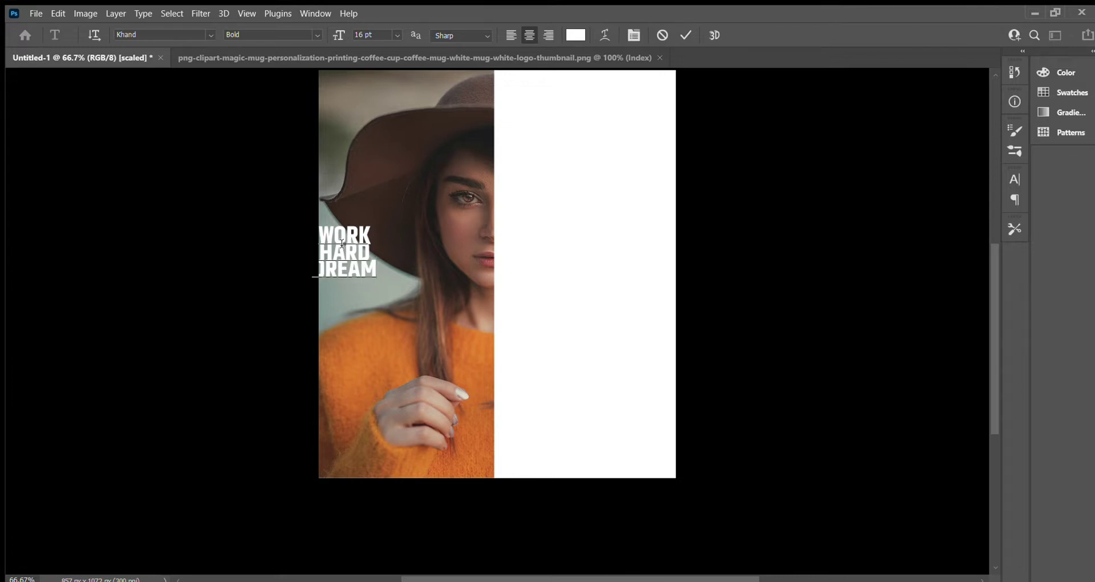
pyautogui.press('Return')
pyautogui.write('BIG')
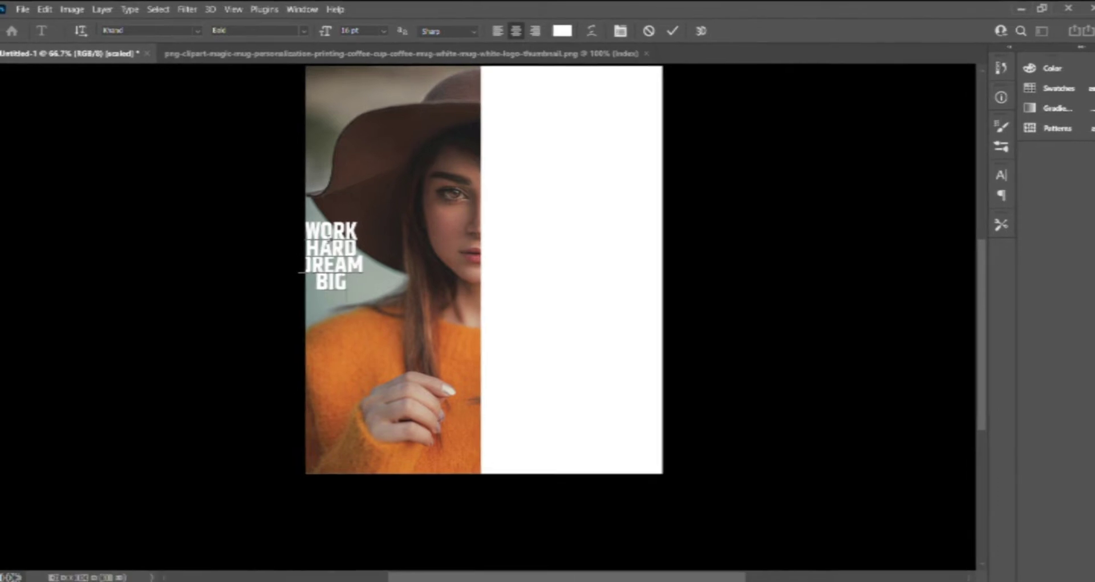
# Step: Left-align all four lines of the WORK HARD DREAM BIG text
pyautogui.hotkey('ctrl', 'a')
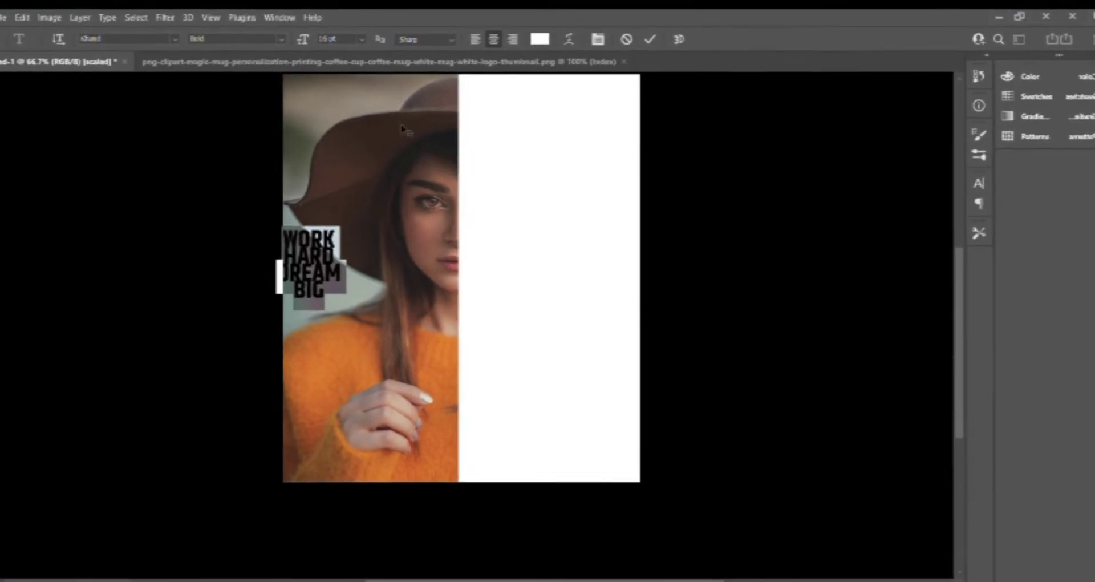
pyautogui.click(507, 32)
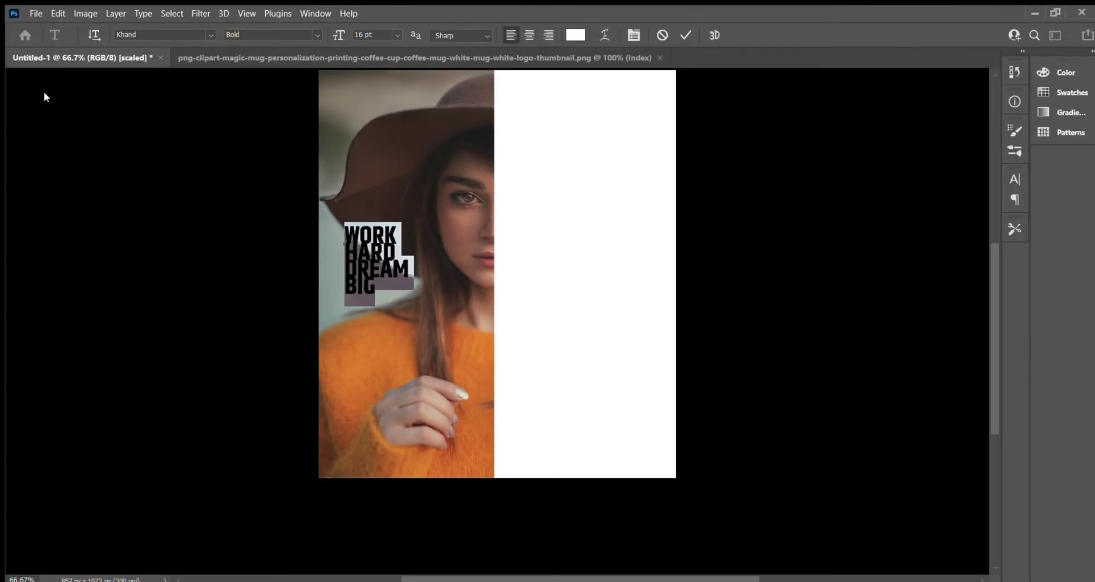
pyautogui.hotkey('ctrl', 'Return')
# Step: Scale the text up proportionally to about 42.9 pt so it spans the photo half
pyautogui.hotkey('ctrl', 't')
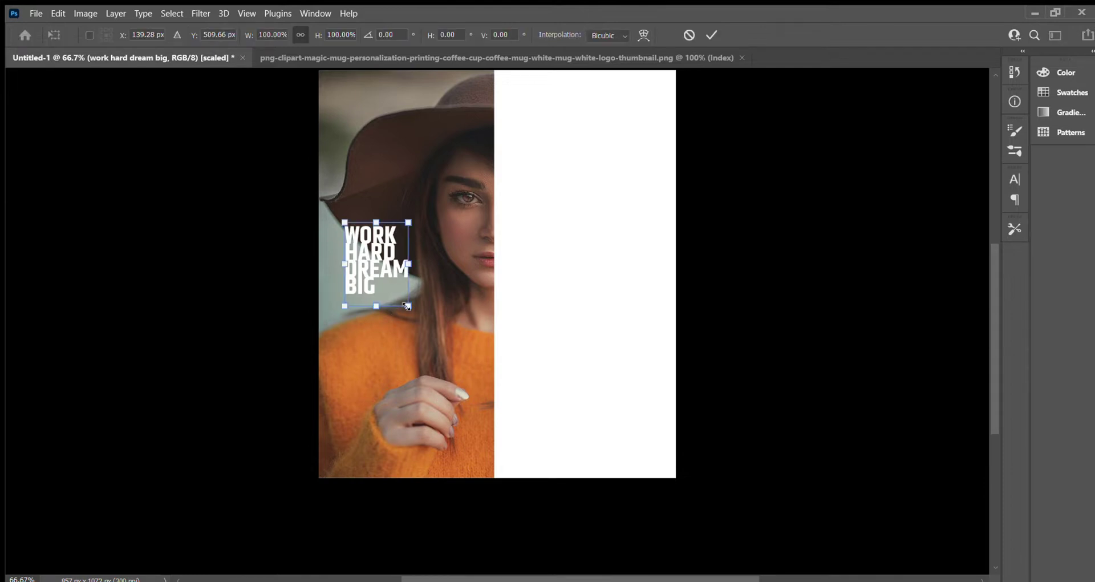
pyautogui.moveTo(406, 306); pyautogui.dragTo(574, 408)
pyautogui.press('Return')
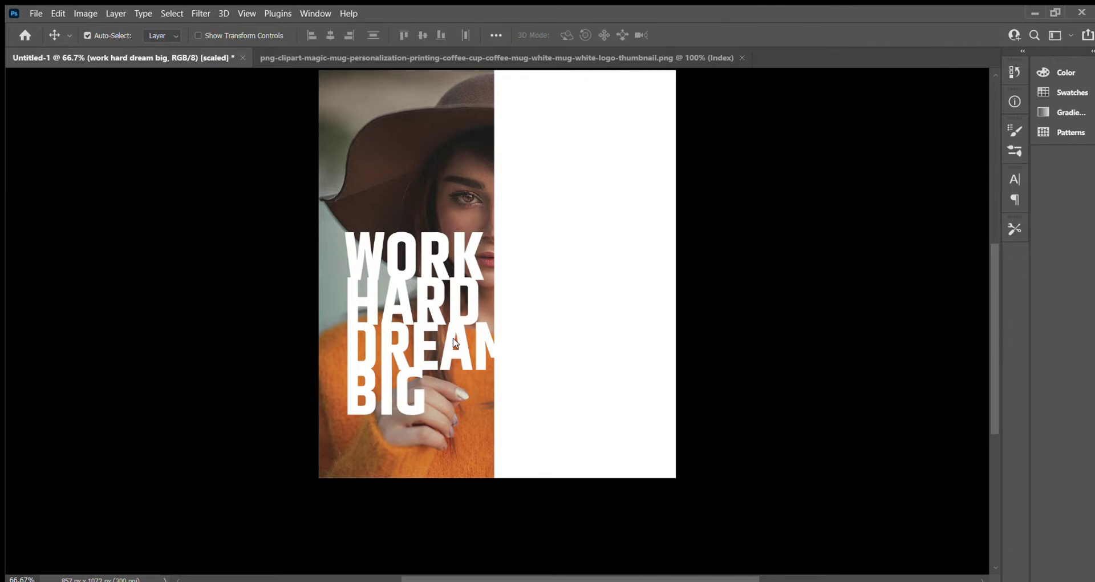
# Step: Increase the line spacing of the whole text so the four lines sit slightly further apart
pyautogui.press('t')
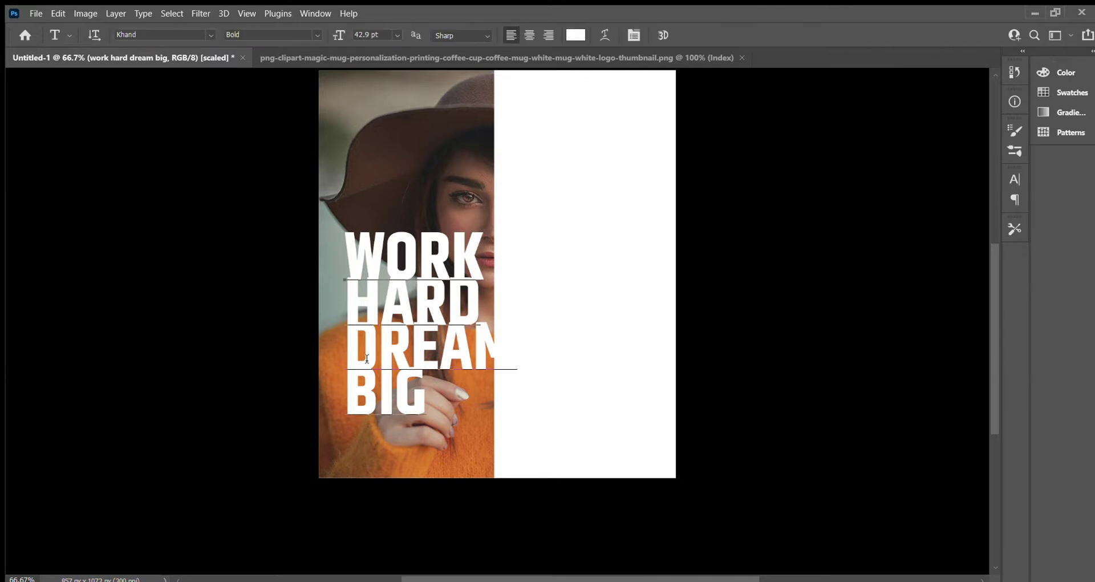
pyautogui.click(365, 360)
pyautogui.hotkey('ctrl', 'a')
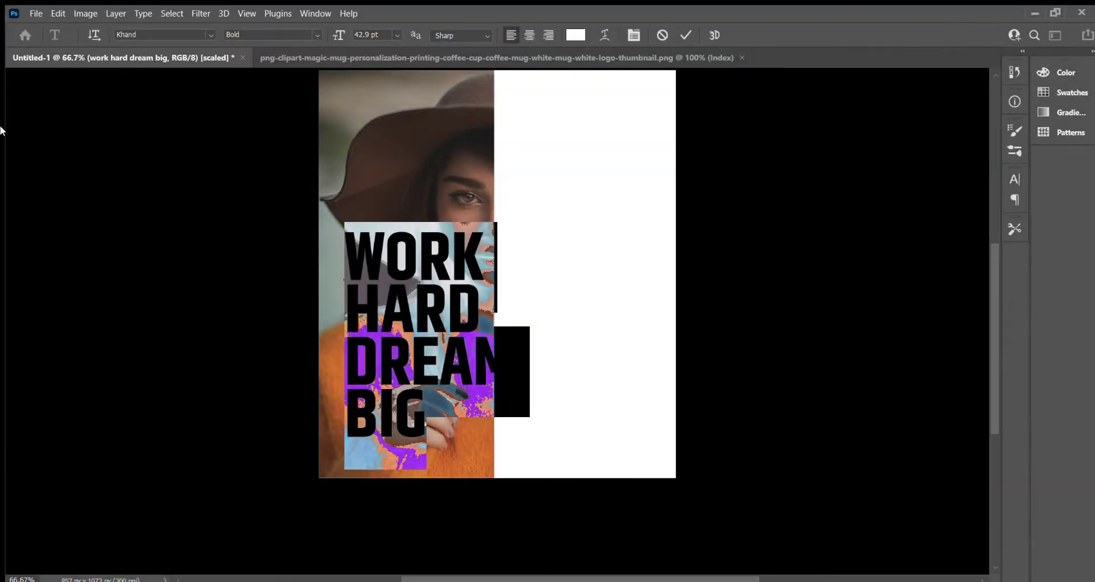
pyautogui.click(21, 71)
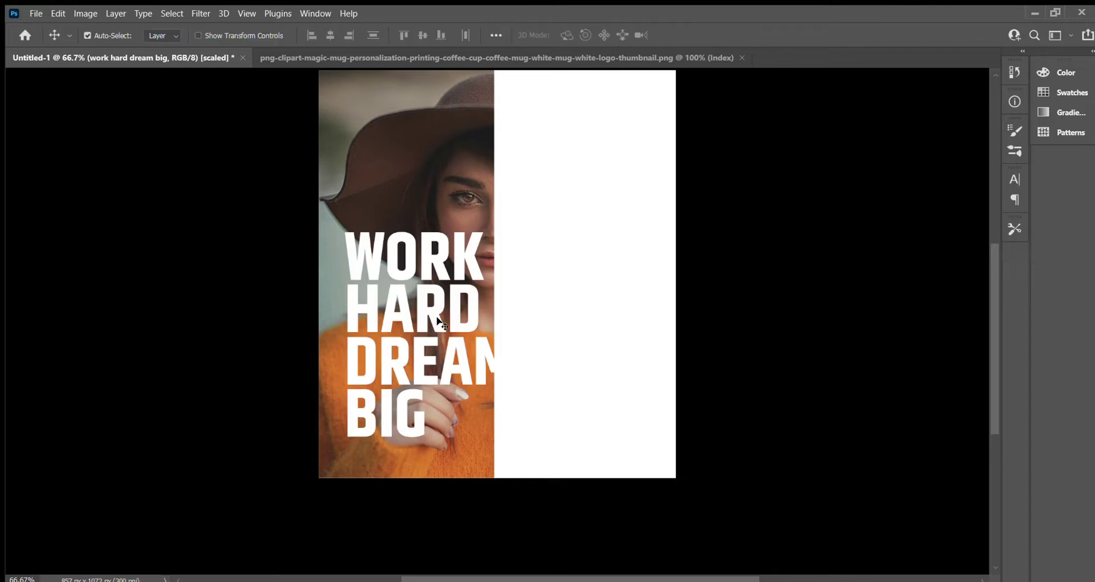
# Step: Move the text up and towards the white half, and change its color to black
pyautogui.moveTo(437, 319); pyautogui.dragTo(501, 288)
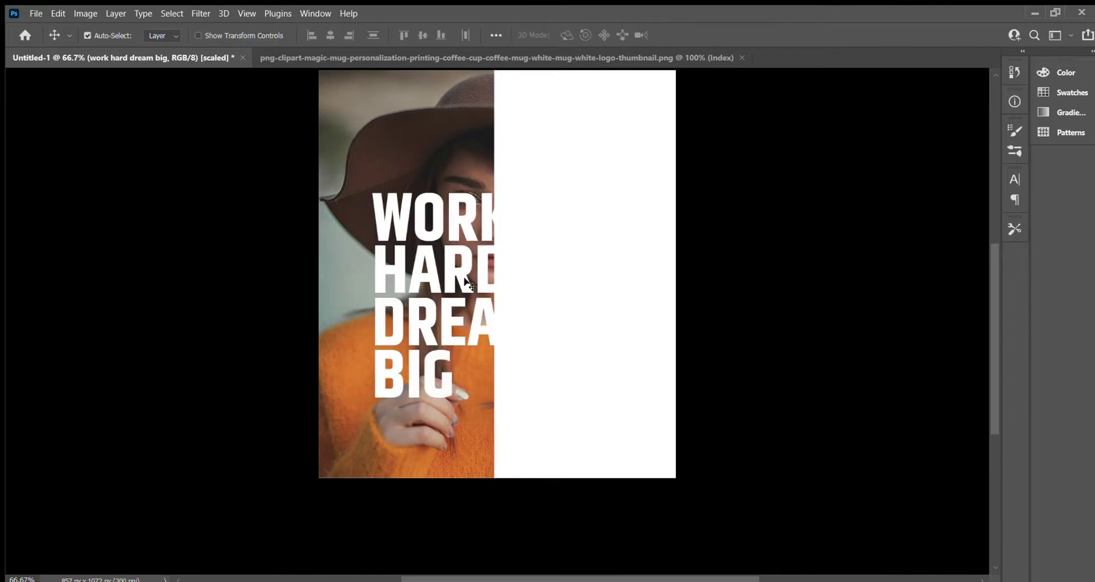
pyautogui.click(577, 34)
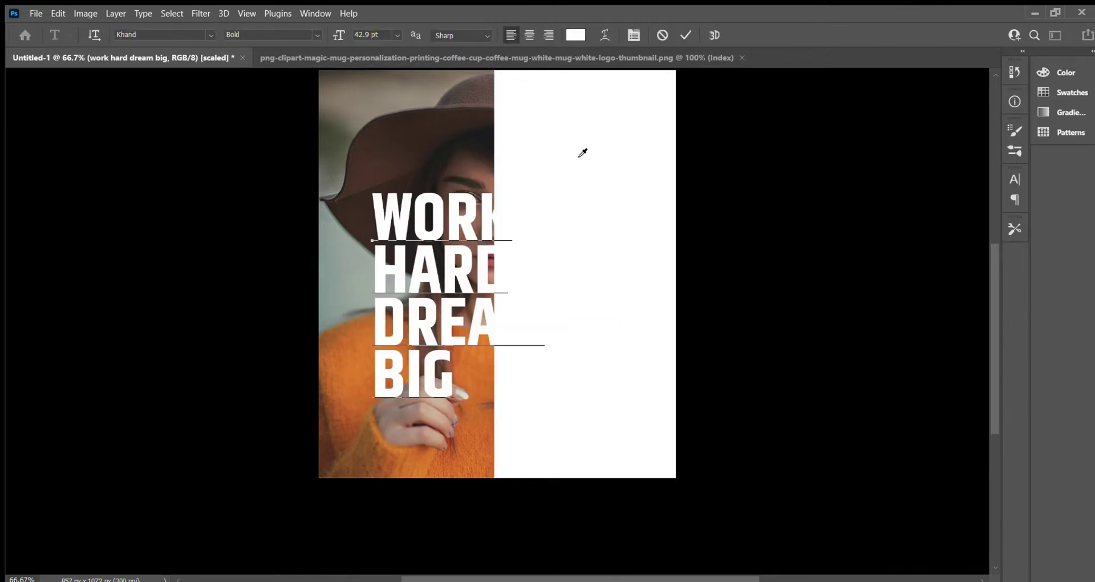
pyautogui.click(730, 198)
pyautogui.moveTo(730, 198); pyautogui.dragTo(572, 477)
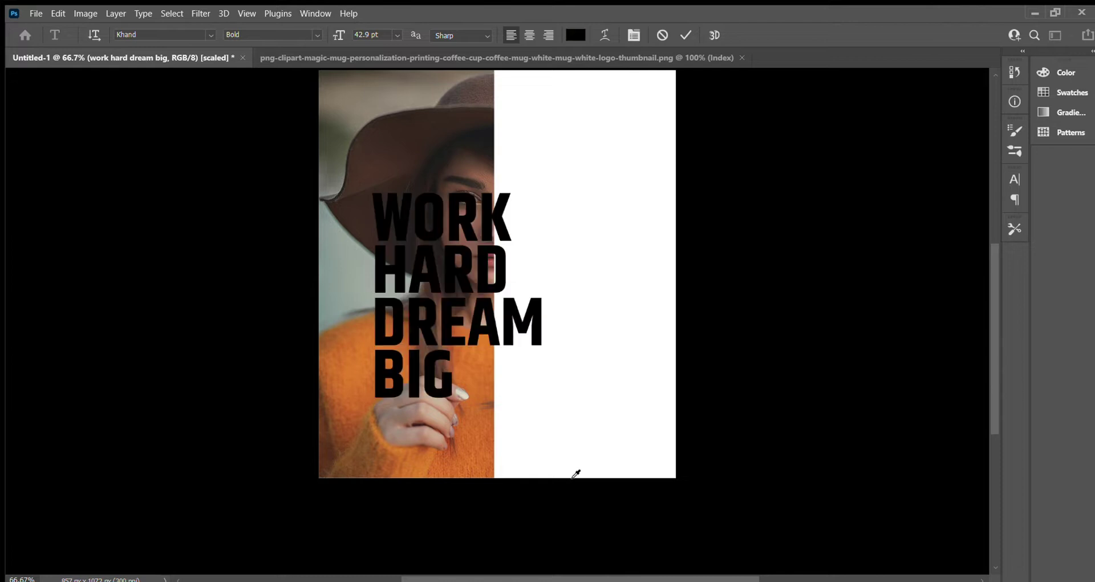
pyautogui.click(972, 122)
pyautogui.click(19, 74)
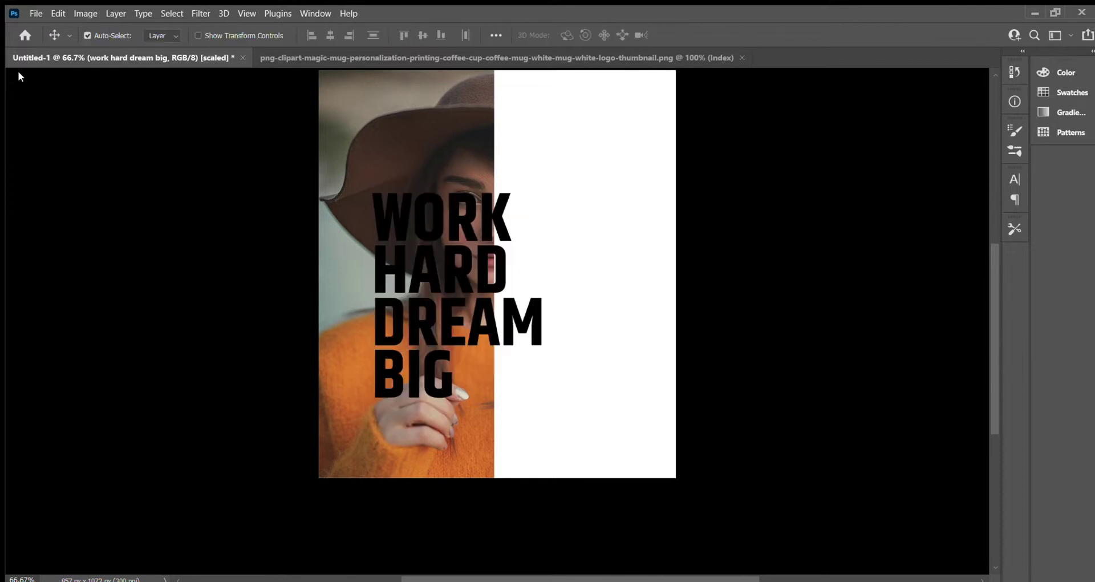
# Step: Place the black text on the white rectangle, scale it to about 102.6%, and center it vertically on the canvas
pyautogui.moveTo(491, 305); pyautogui.dragTo(614, 225)
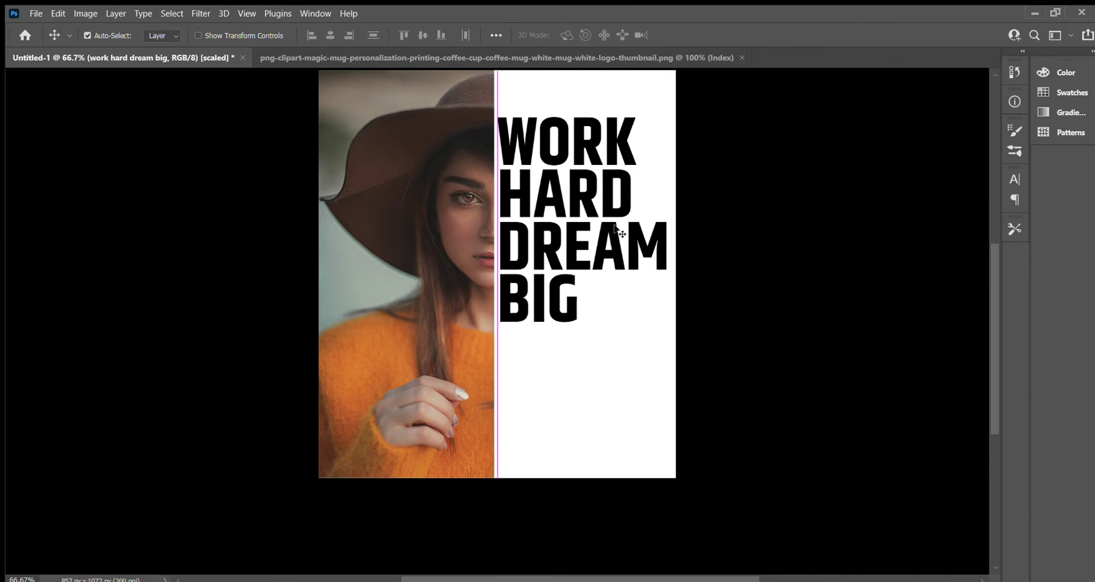
pyautogui.hotkey('ctrl', 't')
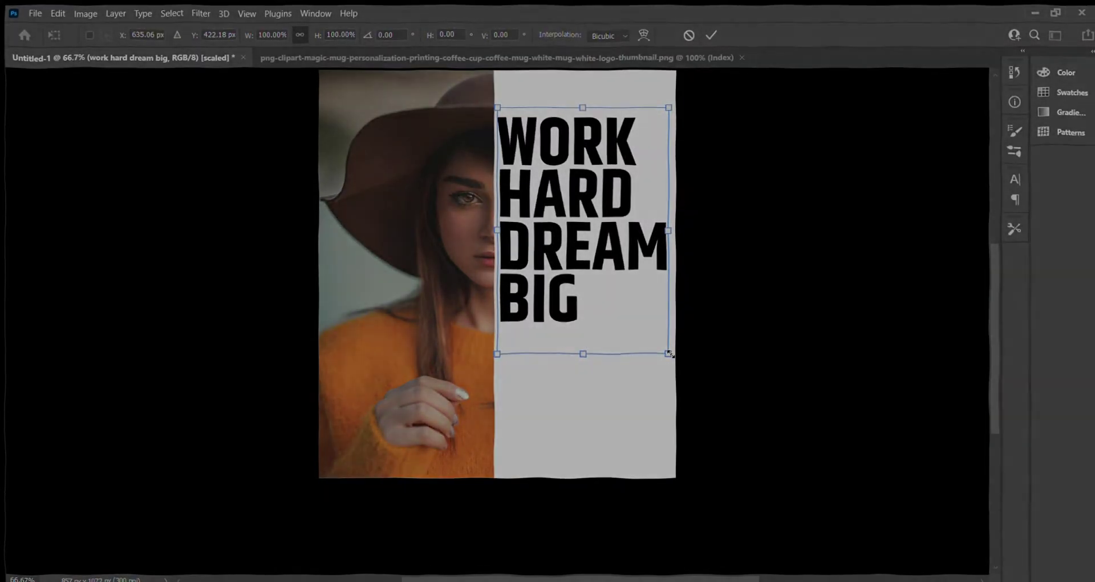
pyautogui.moveTo(669, 354)
pyautogui.mouseDown()
pyautogui.moveTo(680, 374)
pyautogui.moveTo(673, 360)
pyautogui.mouseUp()
pyautogui.moveTo(582, 246); pyautogui.dragTo(582, 271)
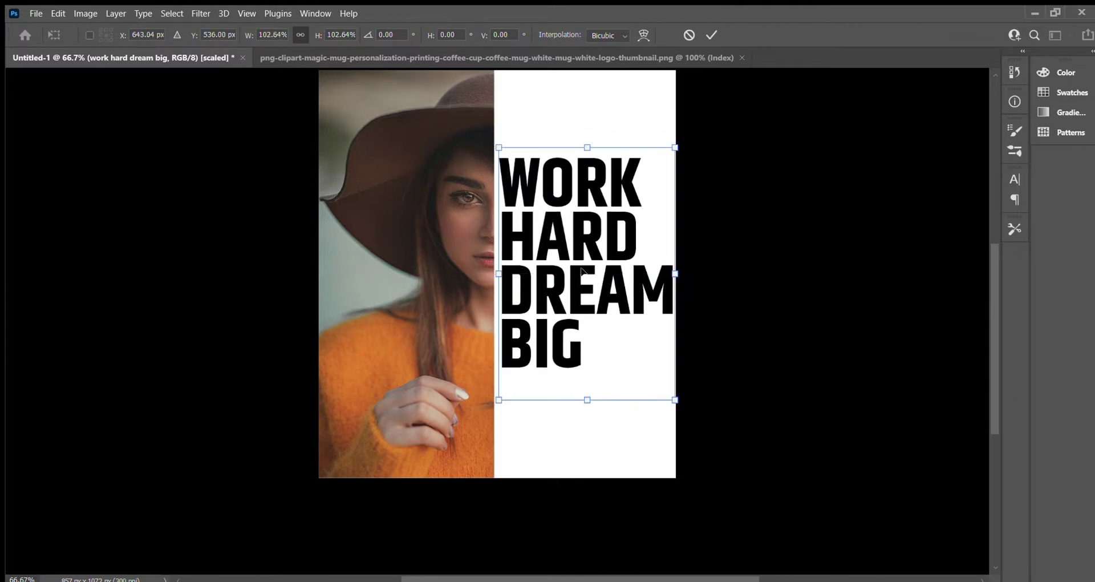
pyautogui.press('Return')
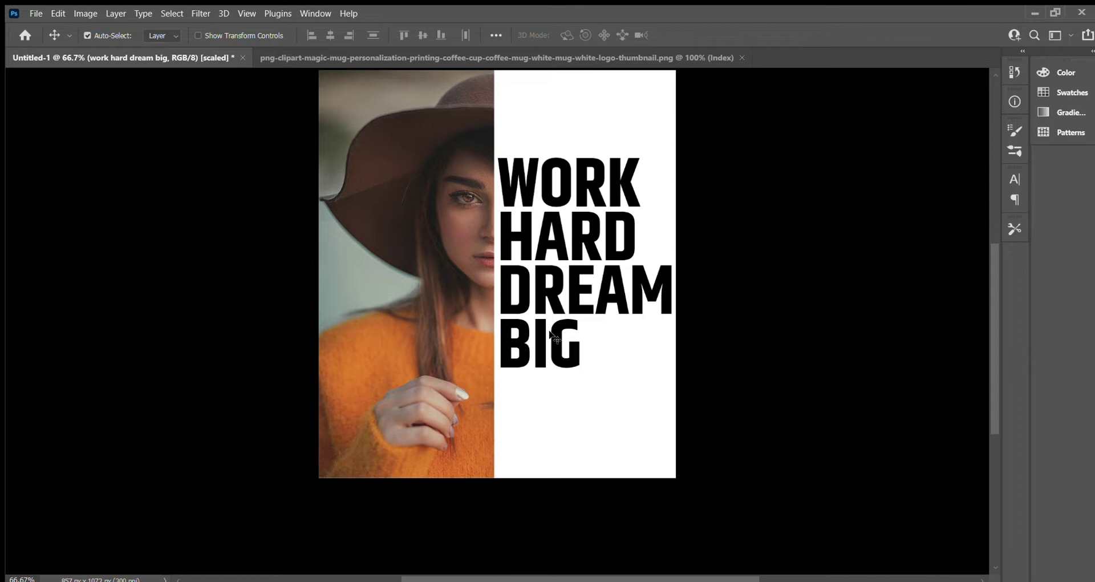
# Step: Stretch the text downward to about 111% height, keeping its width
pyautogui.doubleClick(582, 273)
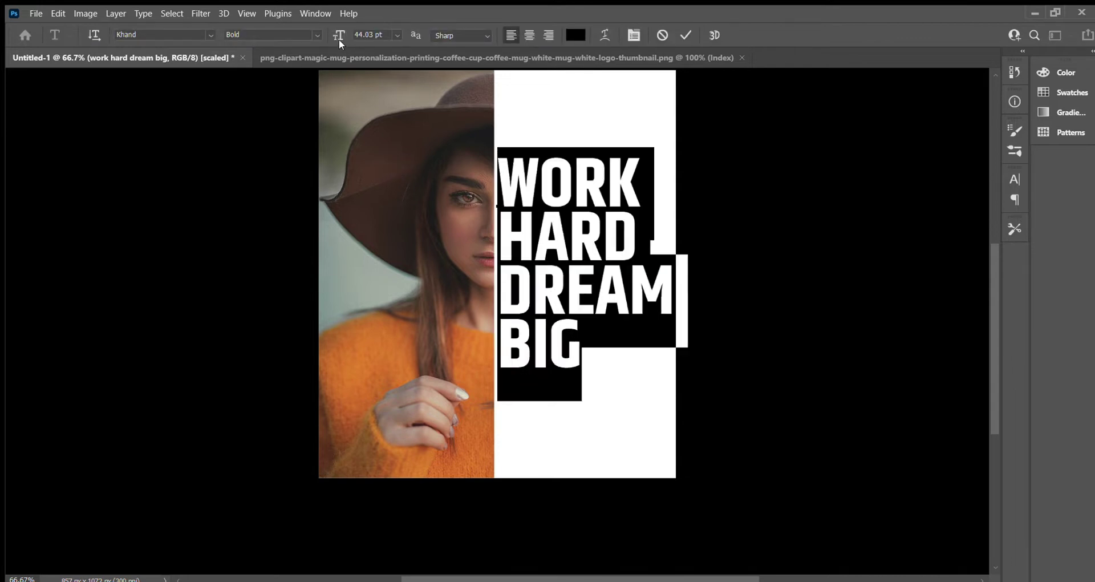
pyautogui.click(9, 70)
pyautogui.hotkey('ctrl', 't')
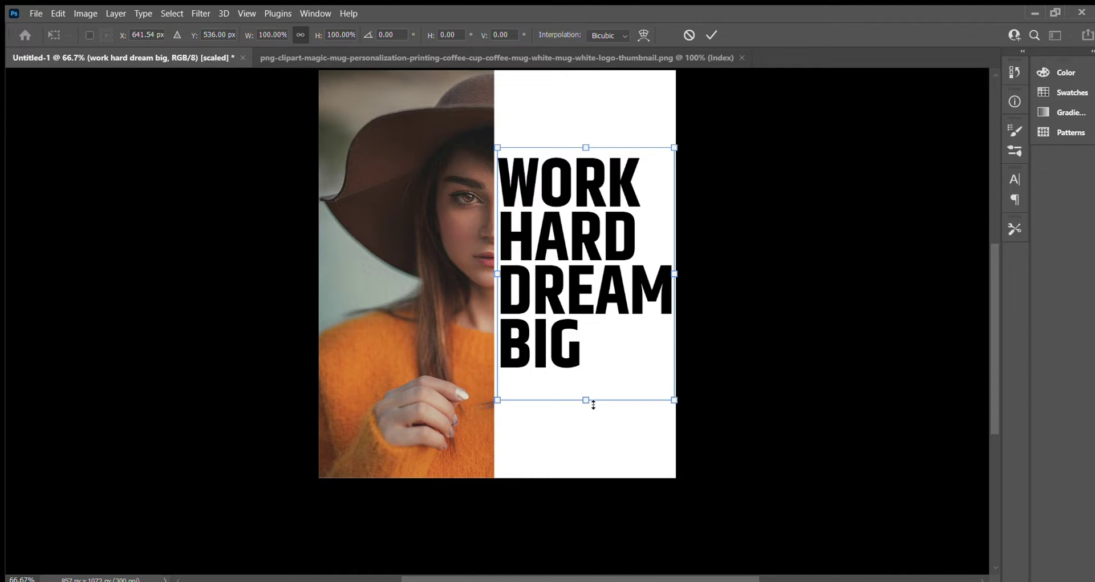
pyautogui.moveTo(592, 403); pyautogui.dragTo(591, 431)
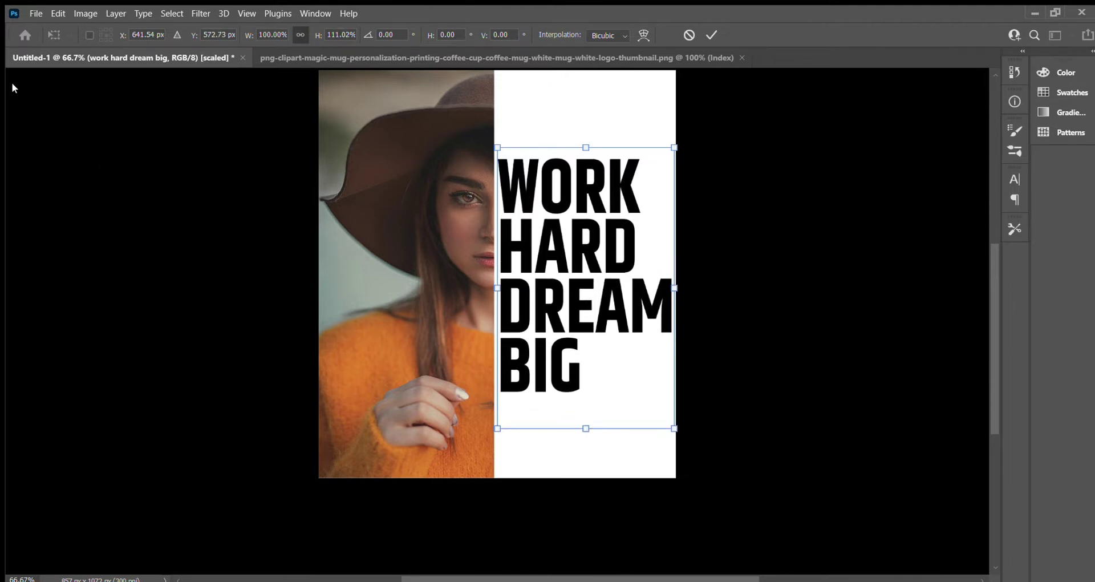
pyautogui.press('Return')
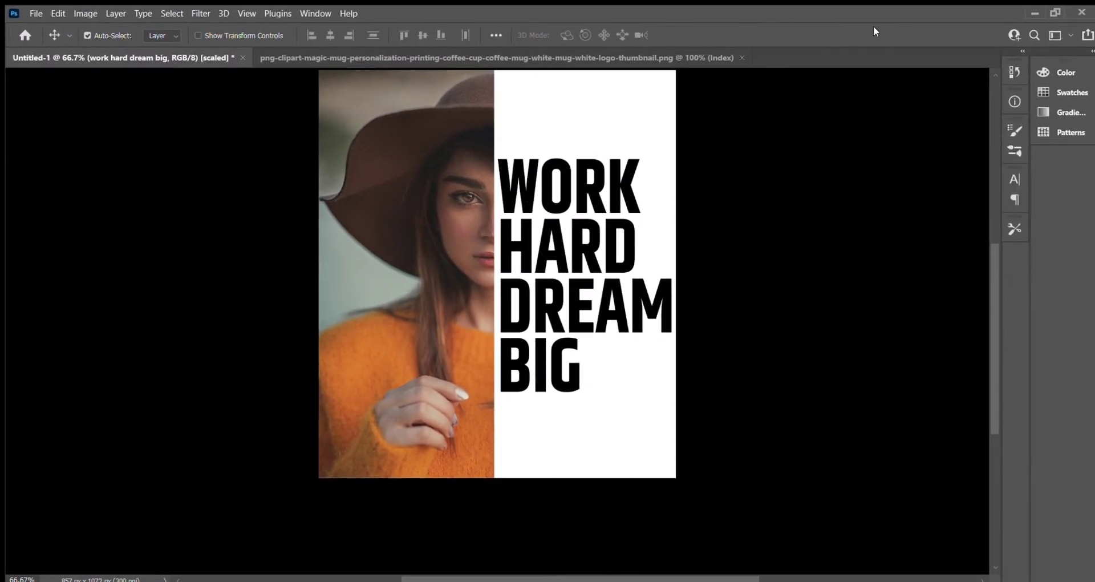
# Step: Hide the text layer and group it with the white rectangle
pyautogui.press('h')
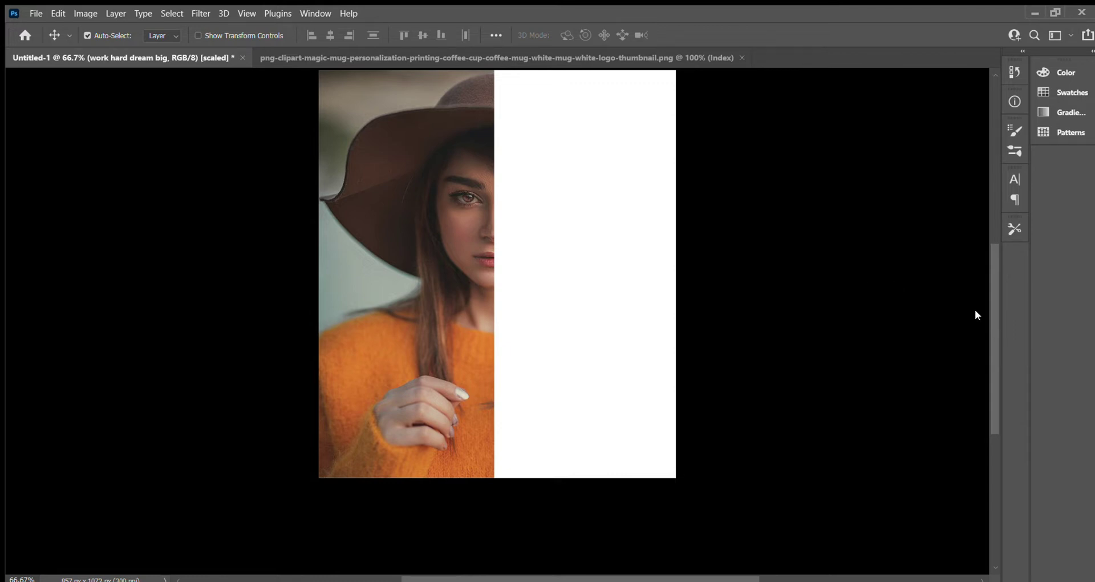
pyautogui.keyDown('ctrl'); pyautogui.click(948, 199); pyautogui.keyUp('ctrl')
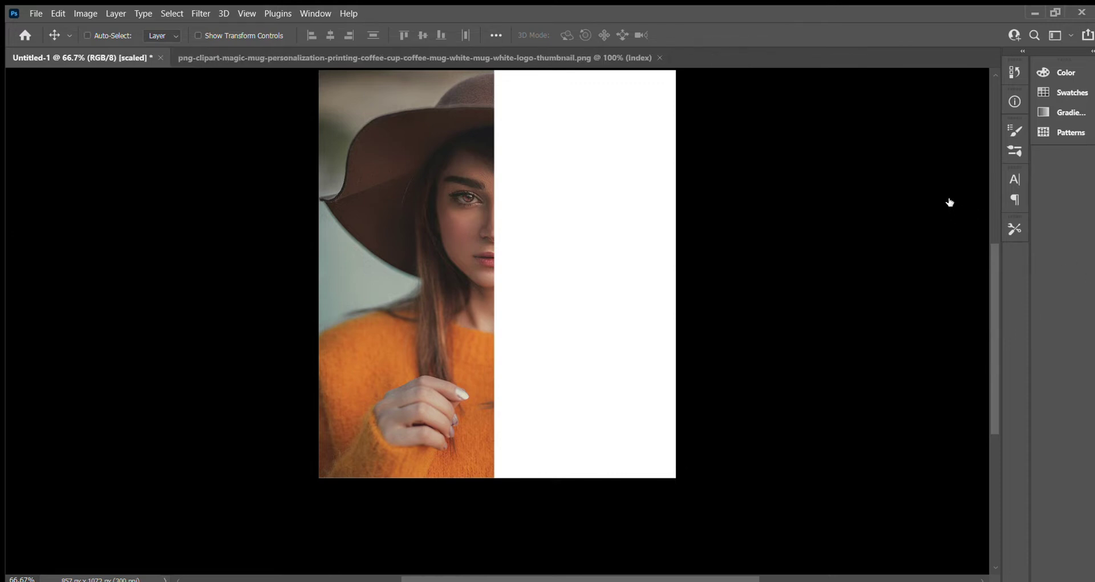
pyautogui.keyDown('ctrl'); pyautogui.click(946, 209); pyautogui.keyUp('ctrl')
pyautogui.keyDown('ctrl'); pyautogui.click(945, 181); pyautogui.keyUp('ctrl')
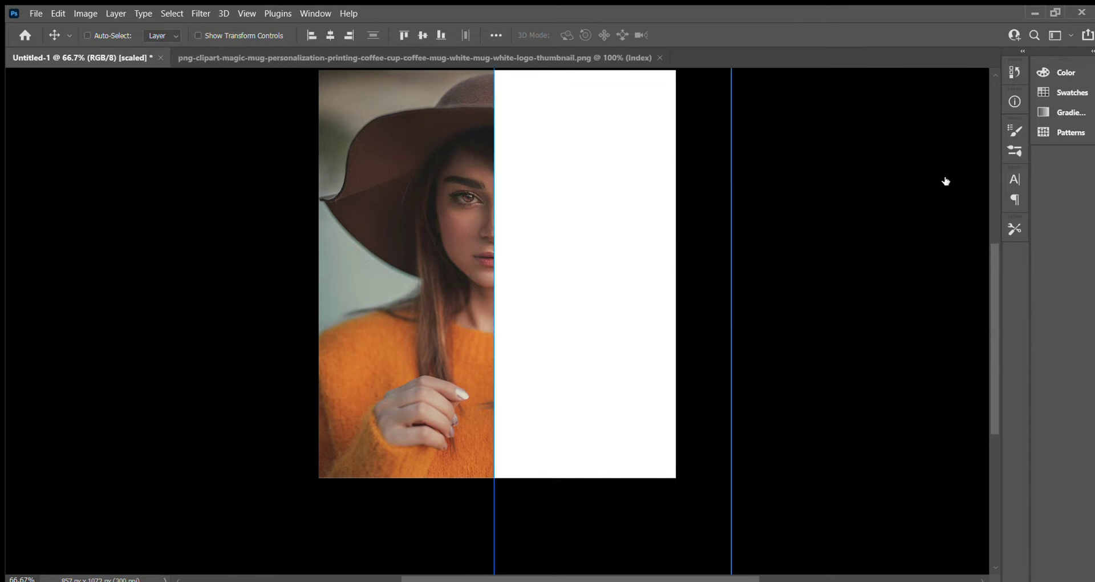
pyautogui.hotkey('ctrl', 'g')
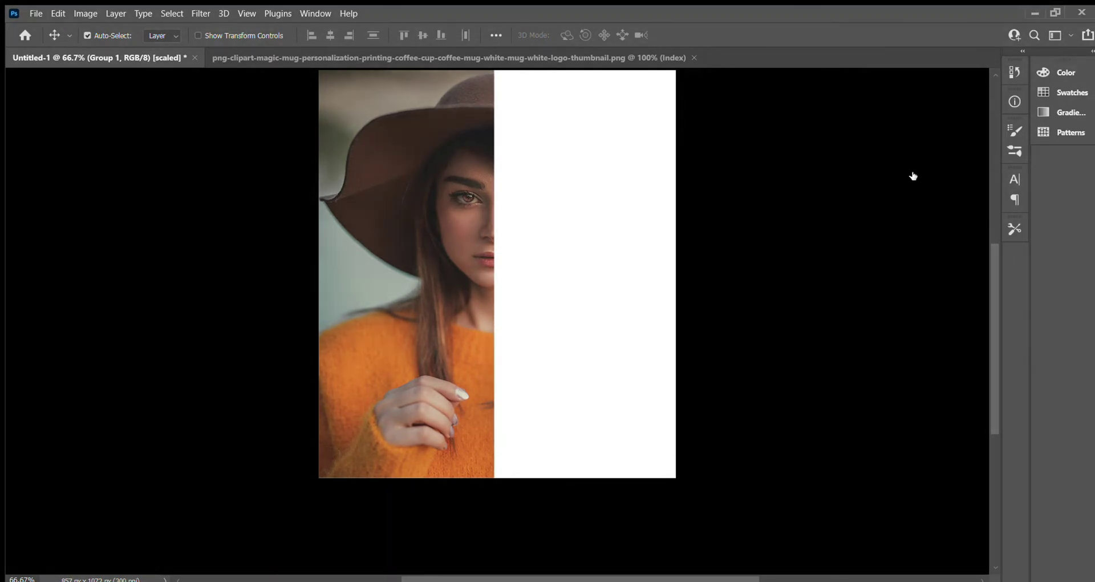
# Step: Show the text layer and knock it out of the white rectangle by lowering its fill opacity, so the photo fills the letters
pyautogui.click(924, 209)
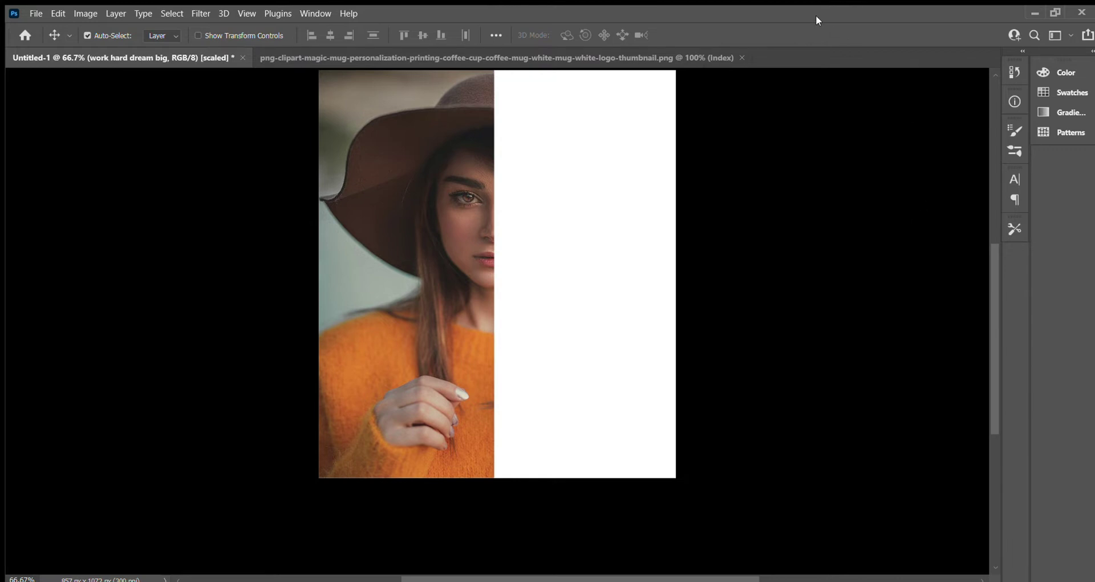
pyautogui.click(515, 302)
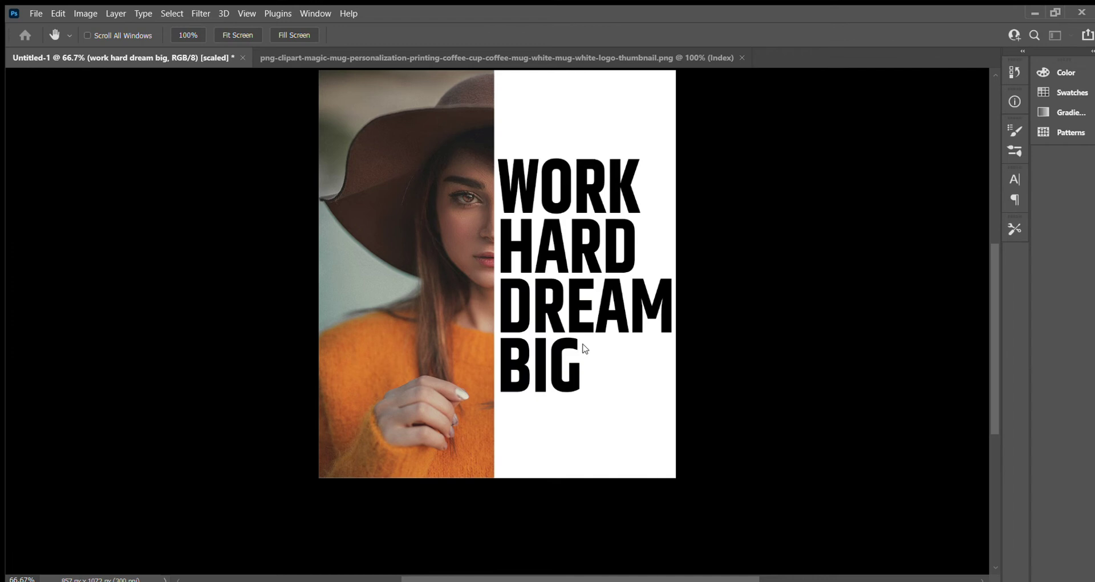
pyautogui.moveTo(582, 343); pyautogui.dragTo(453, 343)
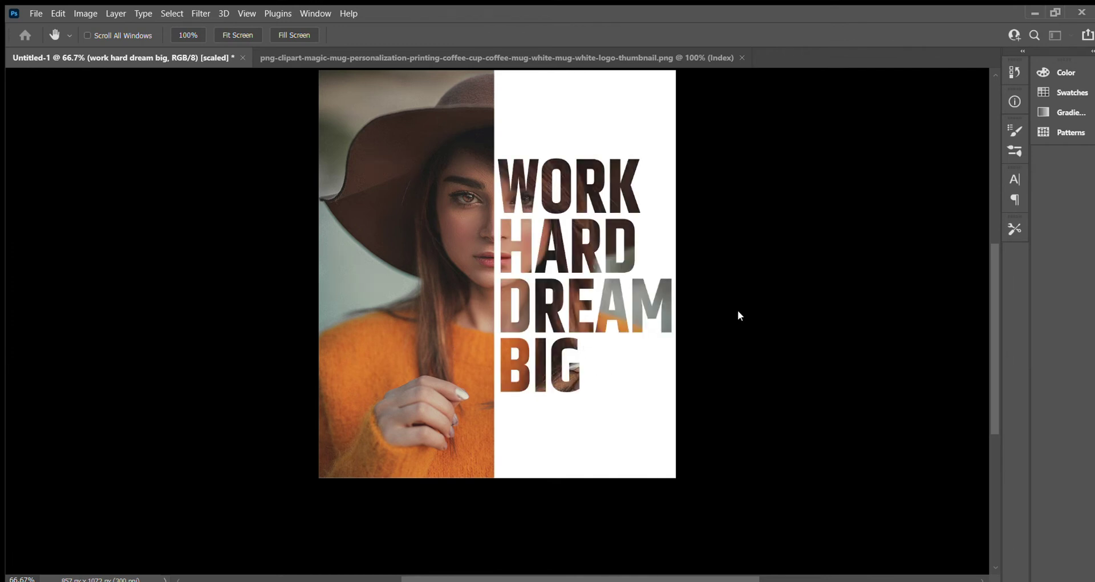
pyautogui.click(771, 267)
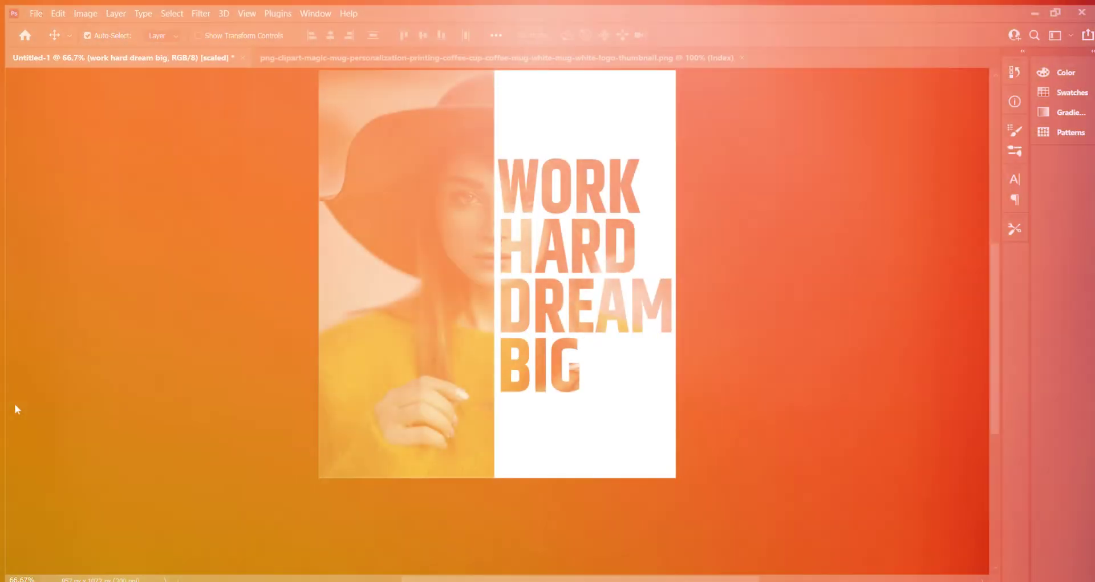
# Step: Draw an unfilled rectangular frame about 816 × 939 px just inside the poster's edges and give it a white stroke
pyautogui.click(15, 404)
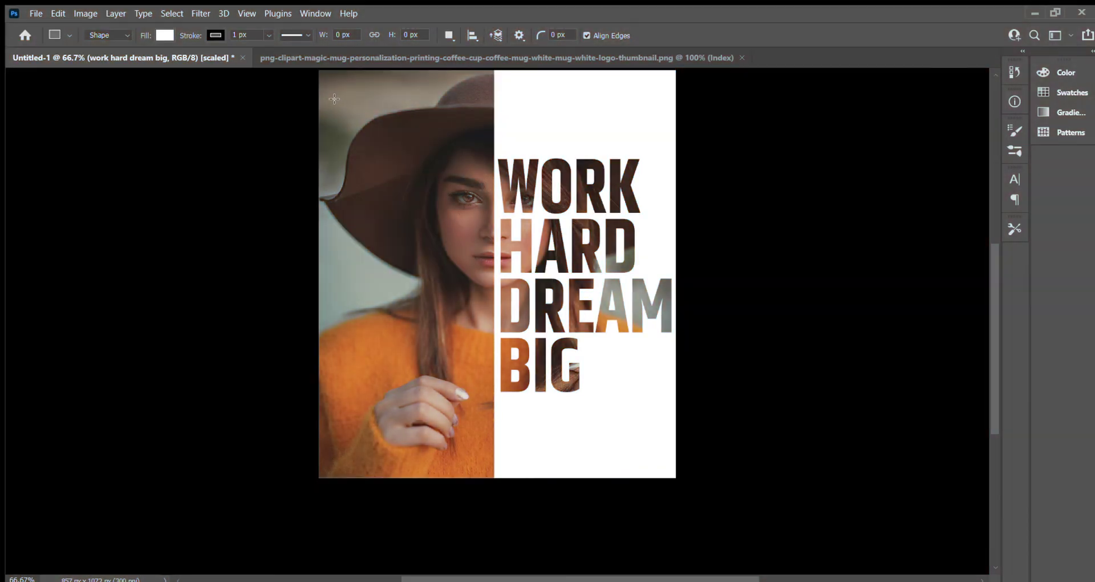
pyautogui.moveTo(334, 98); pyautogui.dragTo(673, 456)
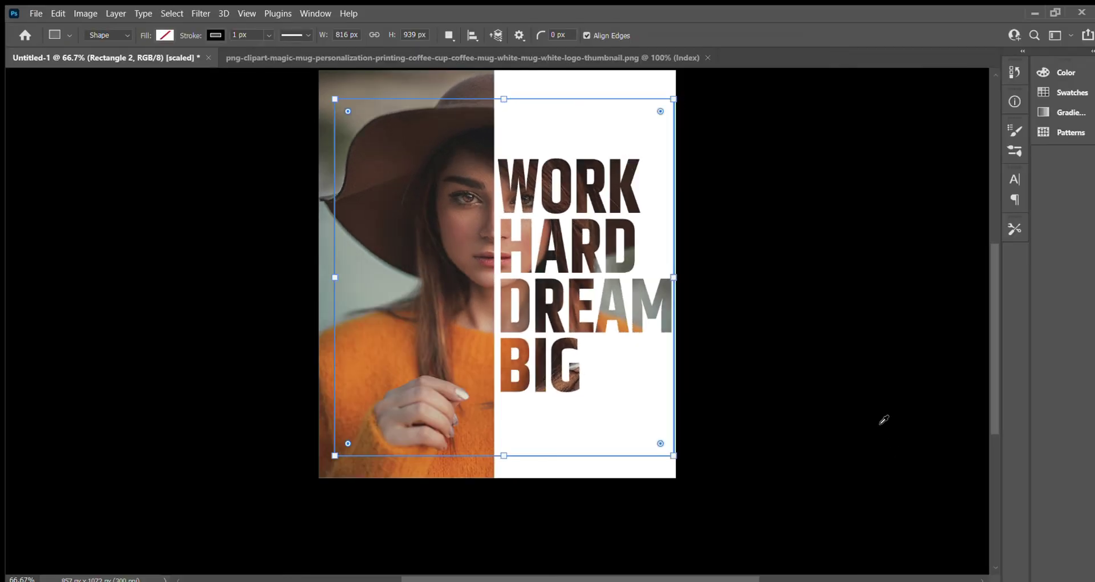
pyautogui.click(880, 423)
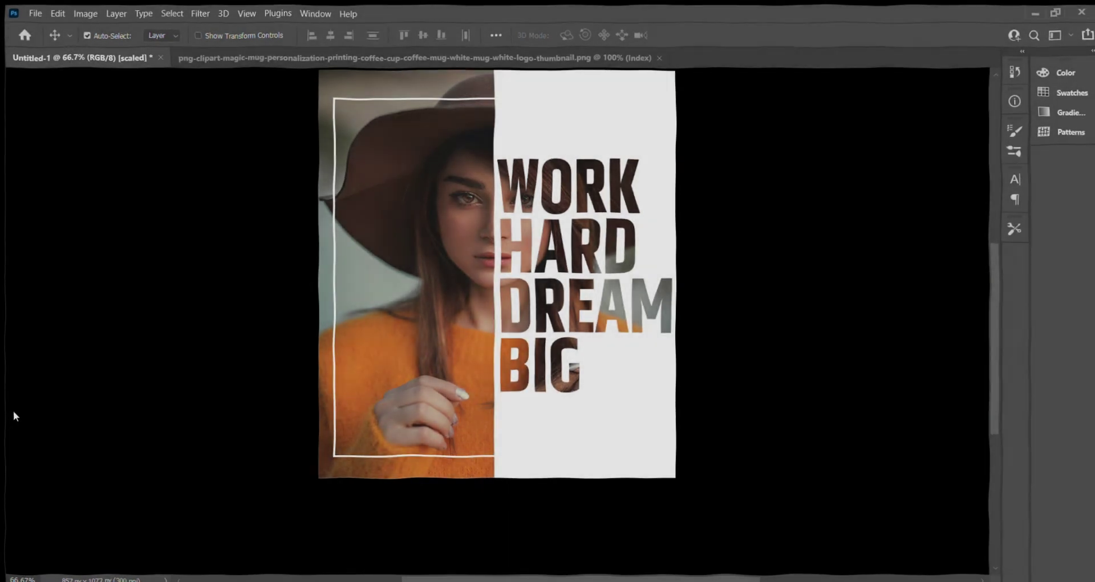
# Step: Draw a white ellipse about 272 × 295 px over the poster's lower-left corner and reduce its opacity to 57%
pyautogui.click(12, 410)
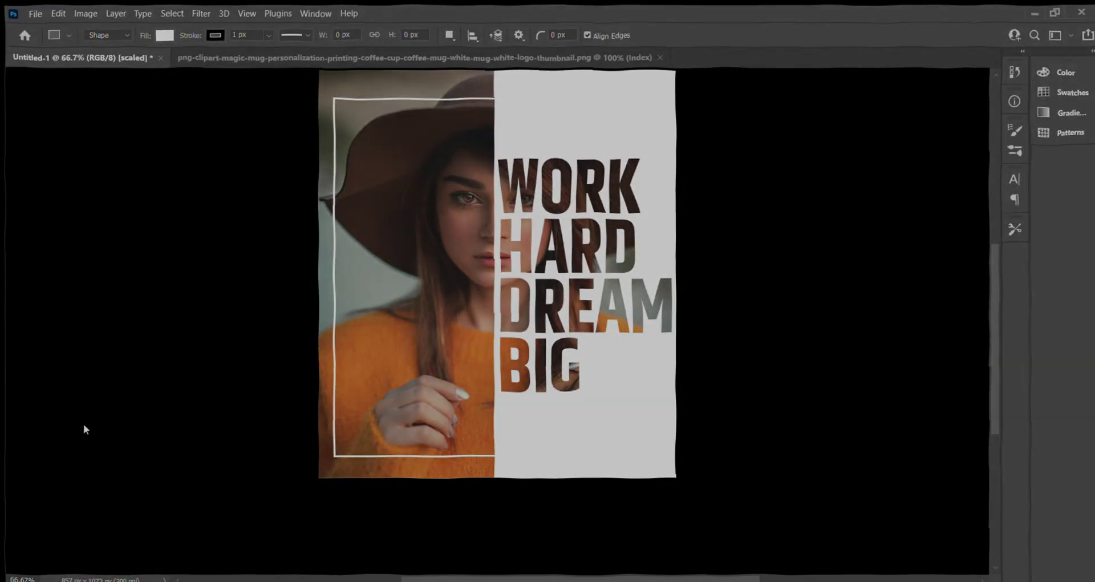
pyautogui.click(83, 426)
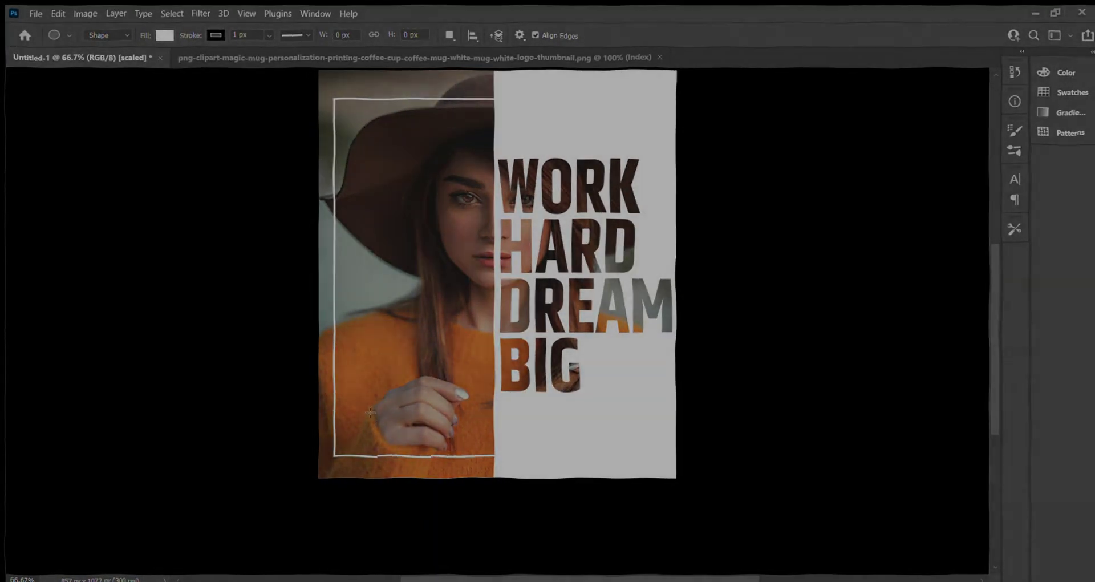
pyautogui.moveTo(299, 388); pyautogui.dragTo(412, 499)
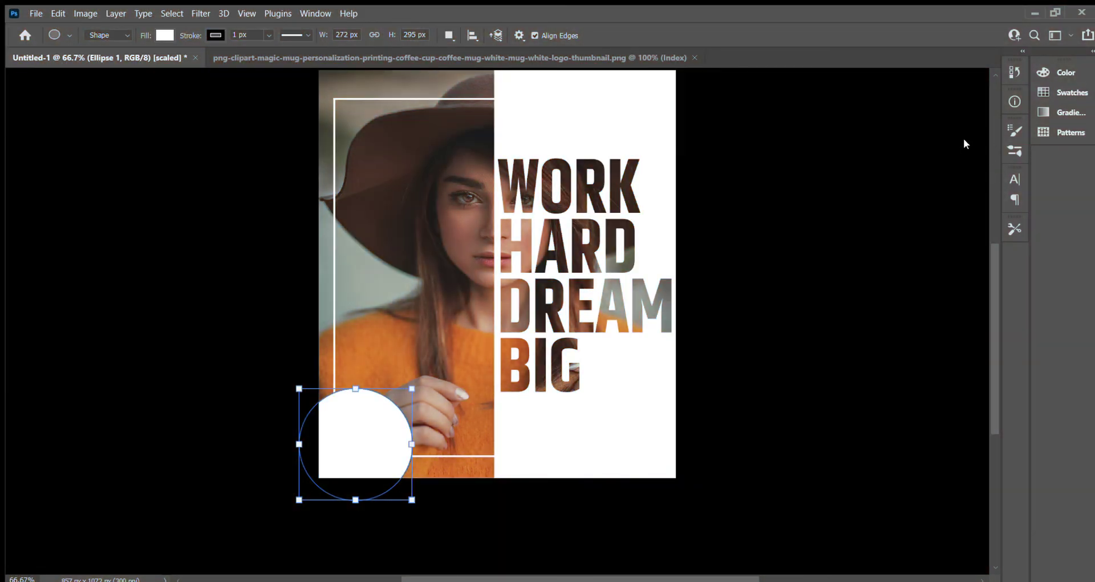
pyautogui.press('5')
pyautogui.press('7')
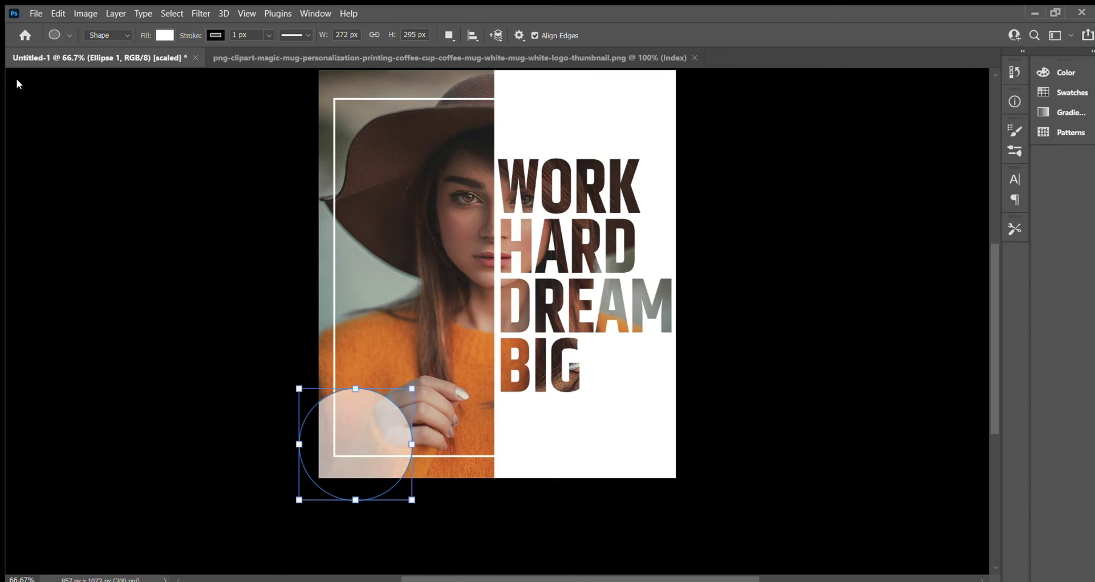
pyautogui.press('v')
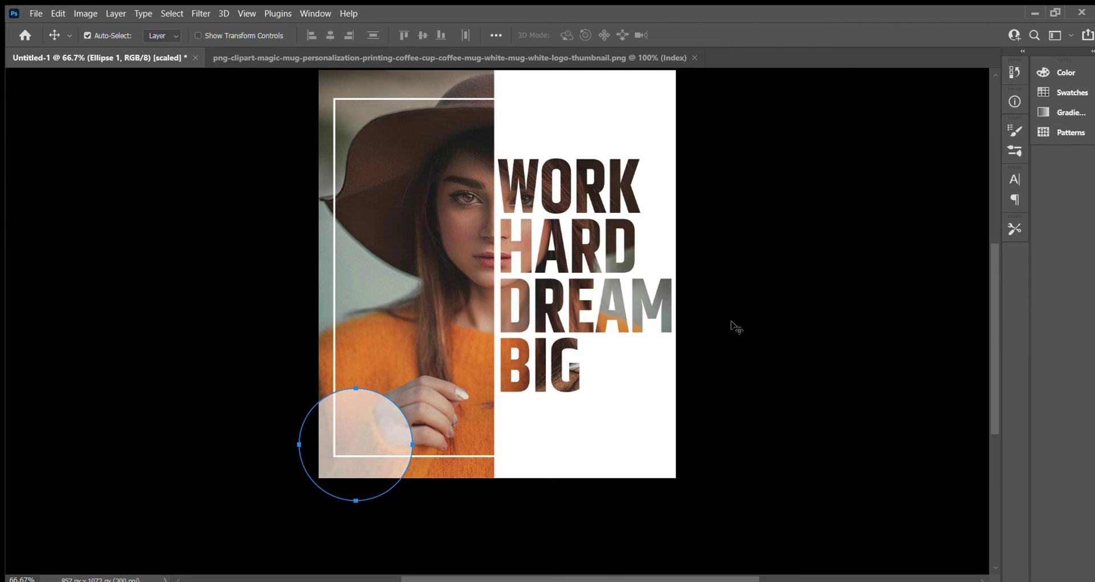
pyautogui.click(748, 315)
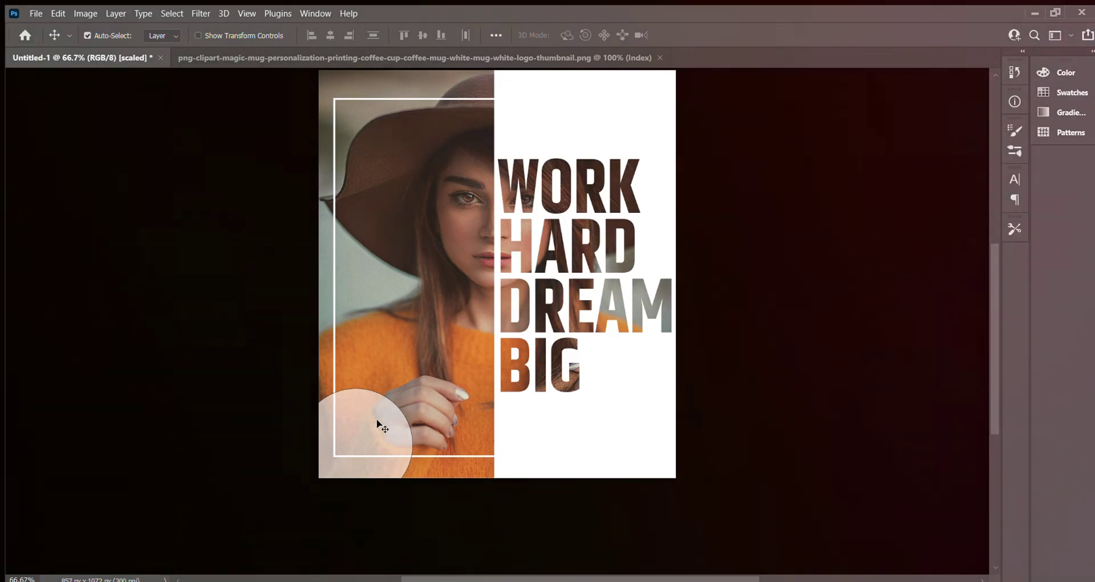
# Step: Duplicate the translucent circle and place the copy over the poster's upper-right corner, partly outside the canvas
pyautogui.click(375, 427)
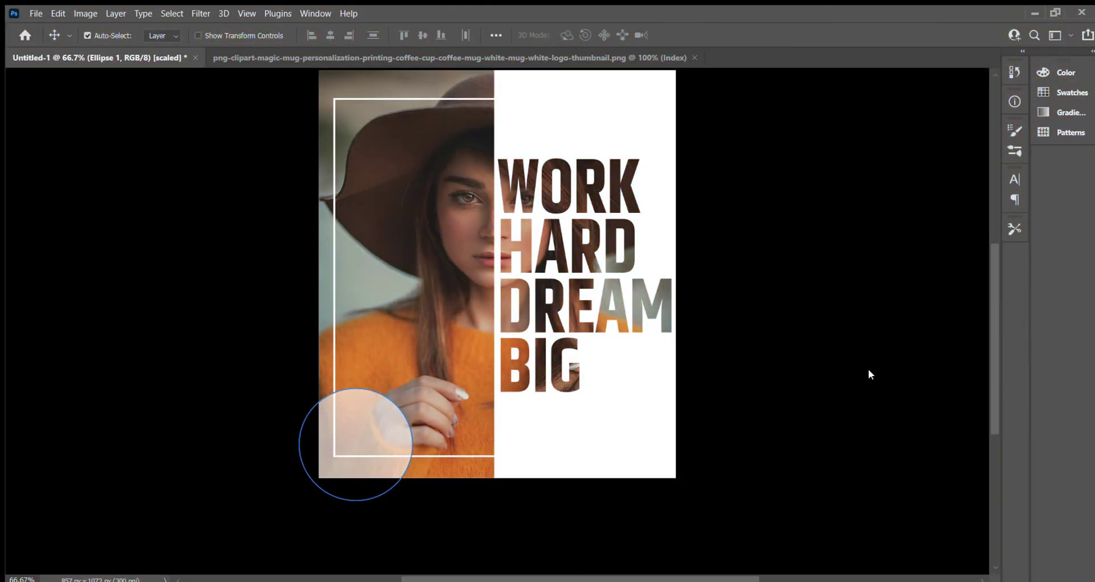
pyautogui.click(788, 375)
pyautogui.click(372, 429)
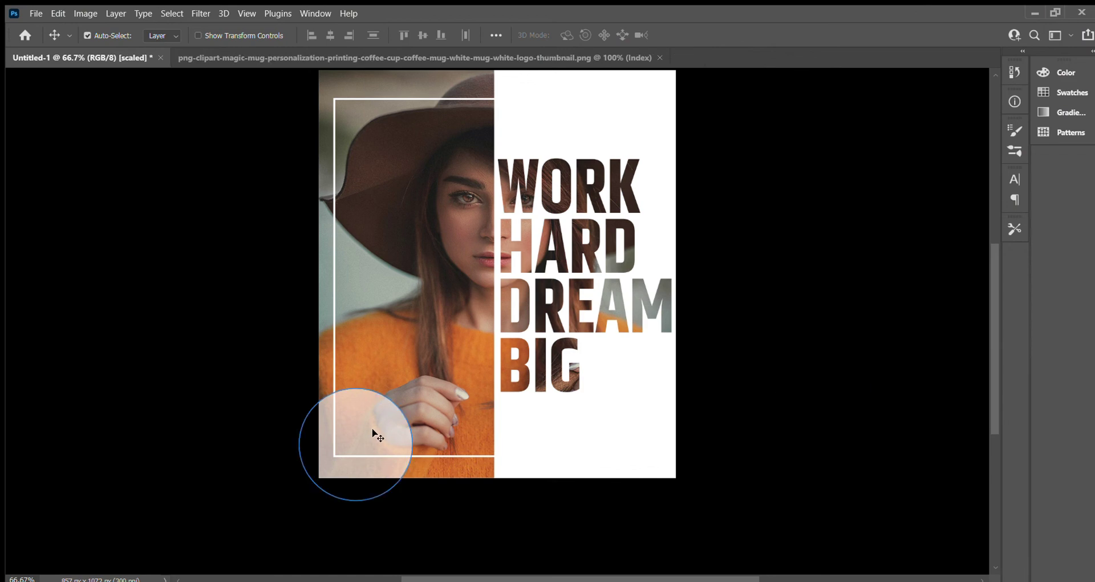
pyautogui.keyDown('ctrl'); pyautogui.click(372, 429); pyautogui.keyUp('ctrl')
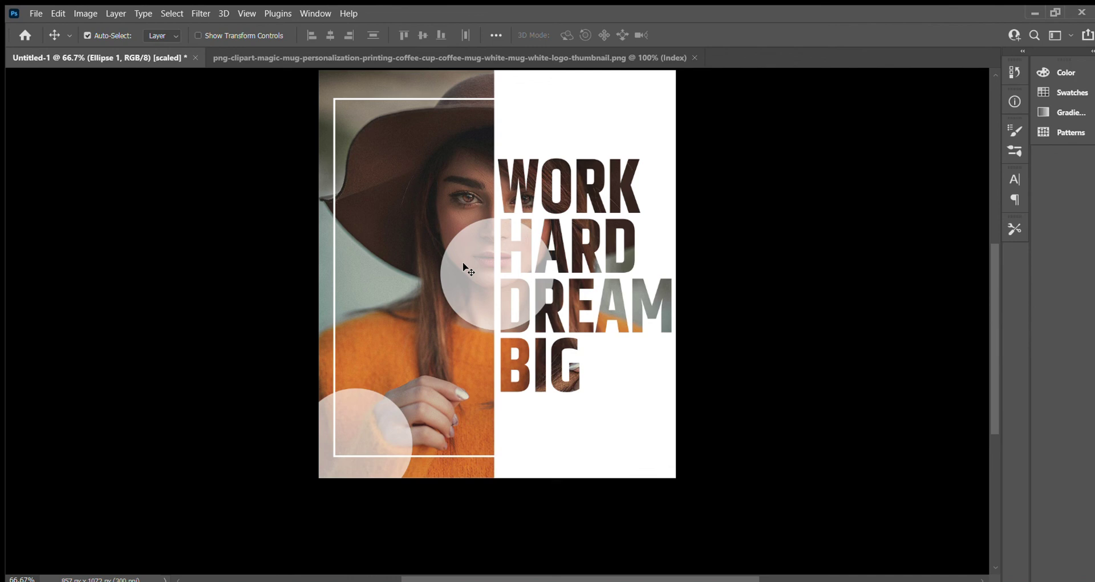
pyautogui.moveTo(464, 264); pyautogui.dragTo(585, 110)
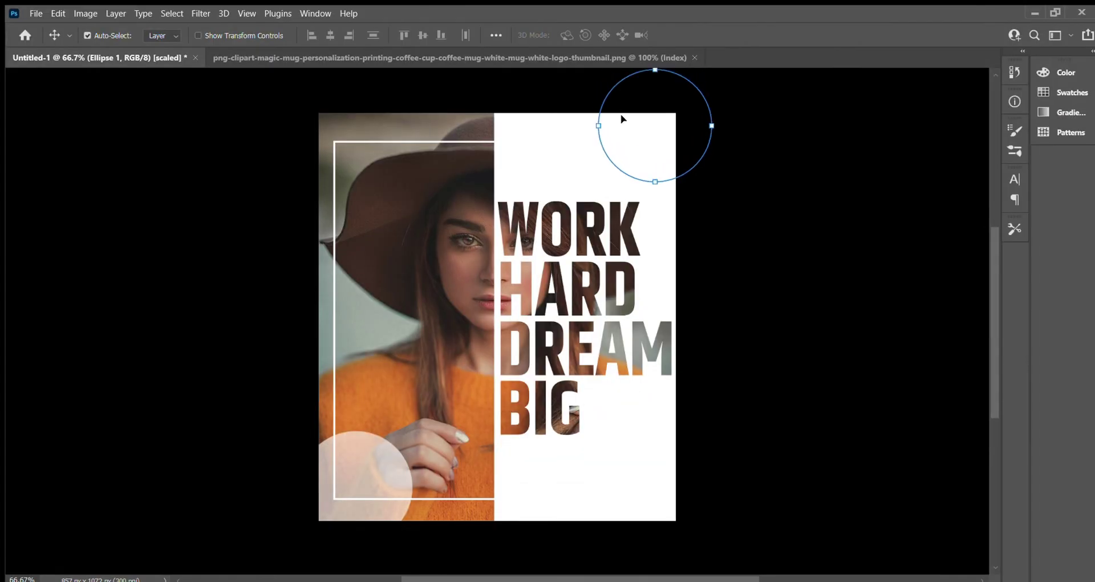
pyautogui.moveTo(621, 115); pyautogui.dragTo(621, 122)
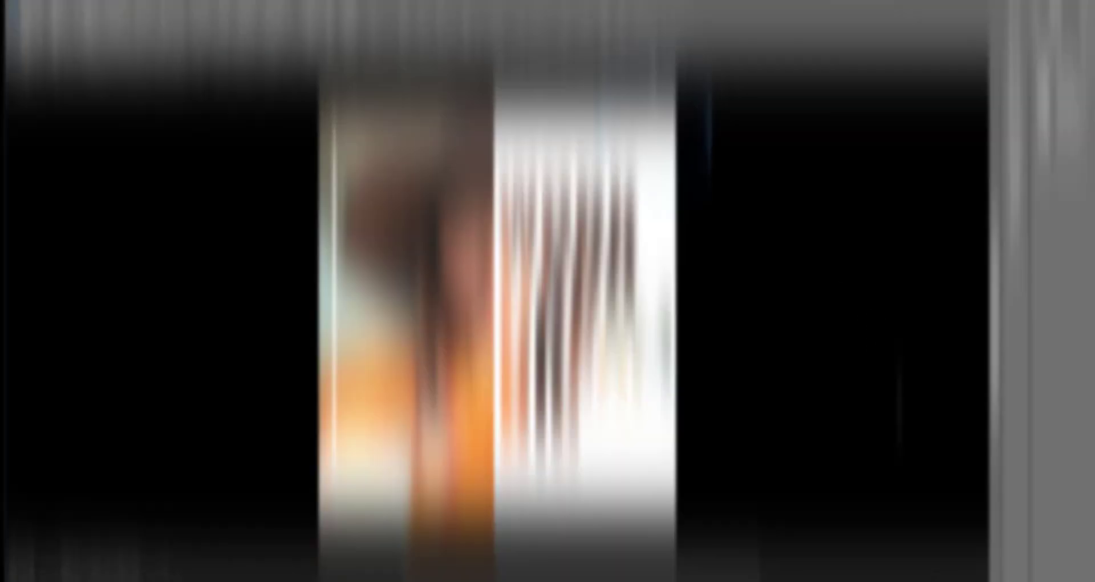
# Step: Recolor the upper-right circle with a dark brown sampled from the photo inside the word WORK
pyautogui.press('i')
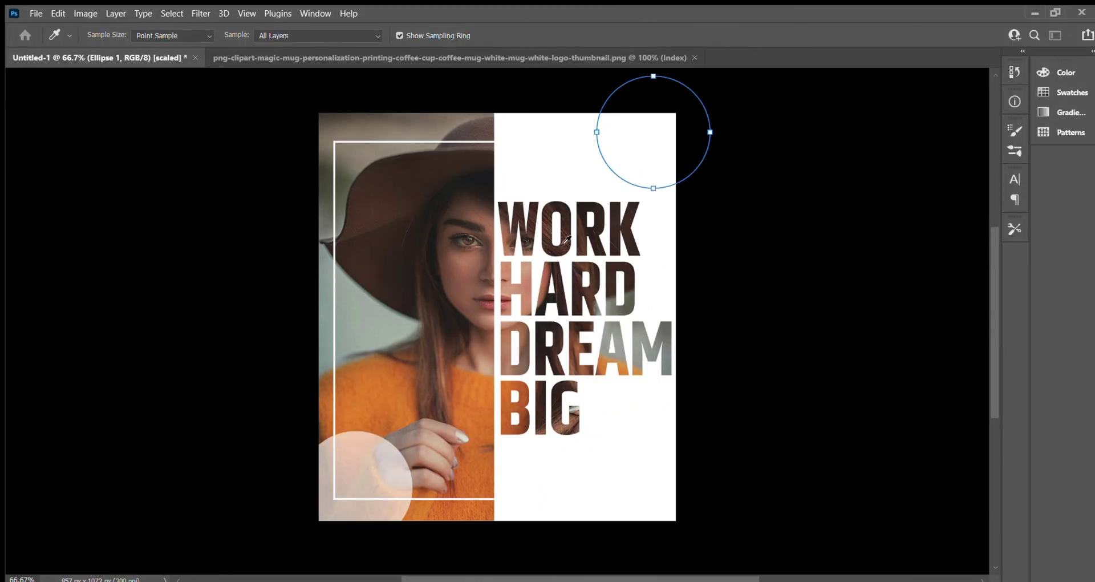
pyautogui.click(566, 240)
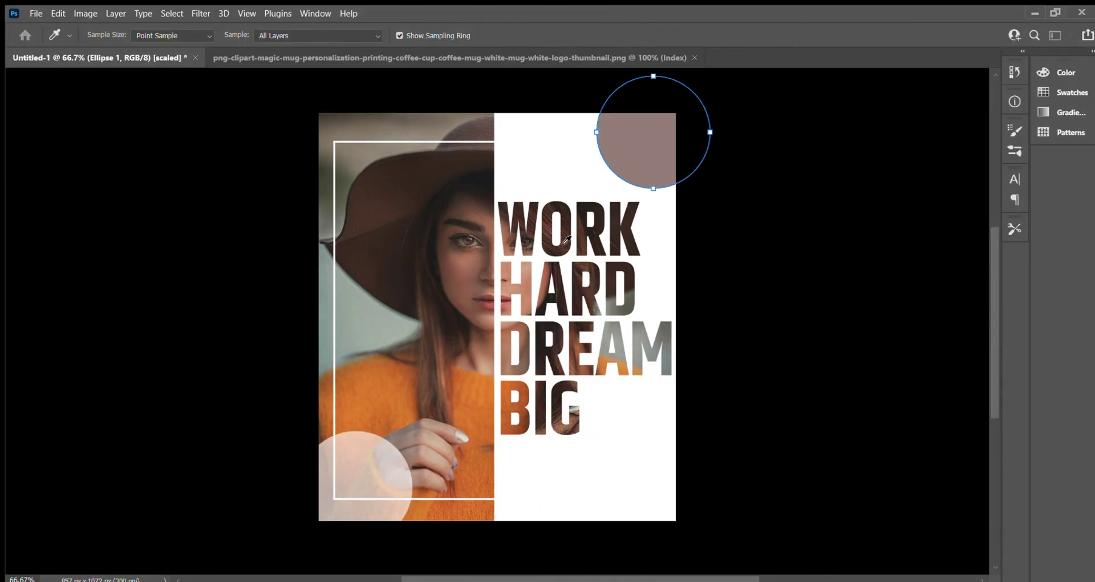
pyautogui.press('v')
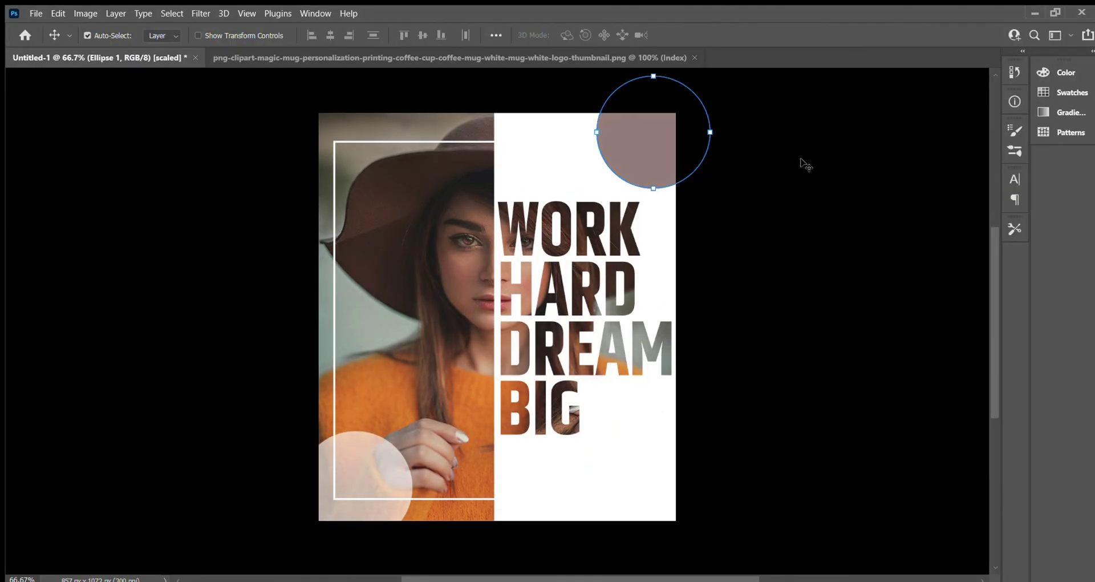
pyautogui.click(767, 207)
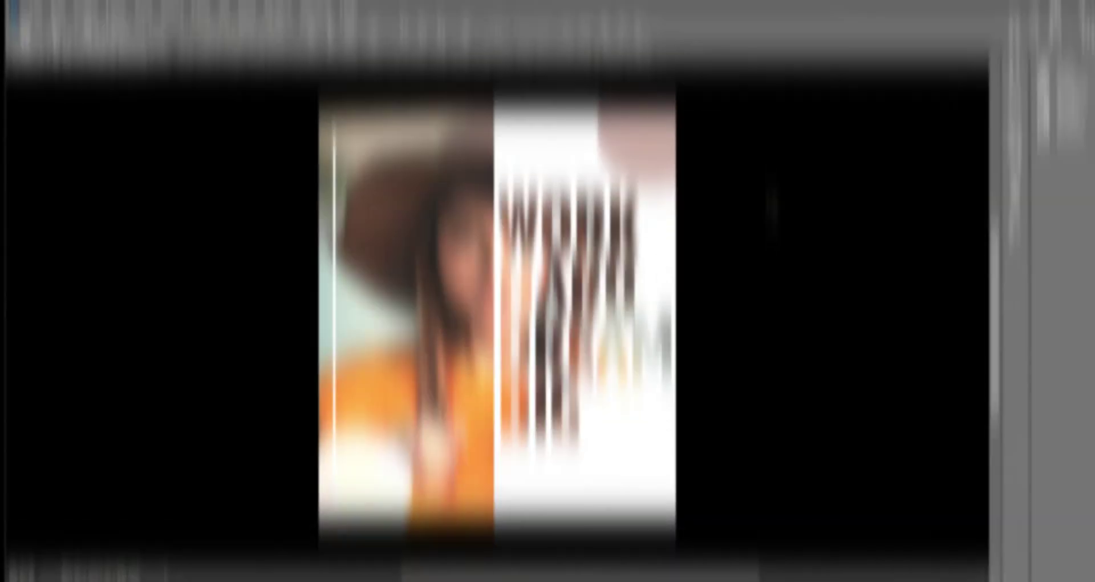